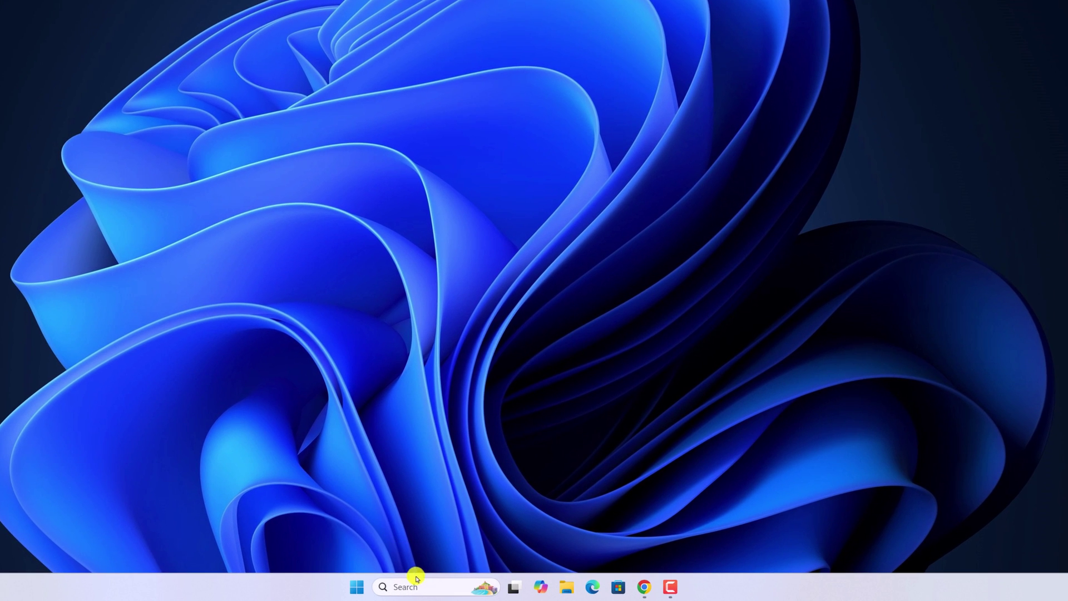
- Launch Disk Cleanup from search and scan drive C:, finding 570 MB to free
click(416, 585)
text(disk)
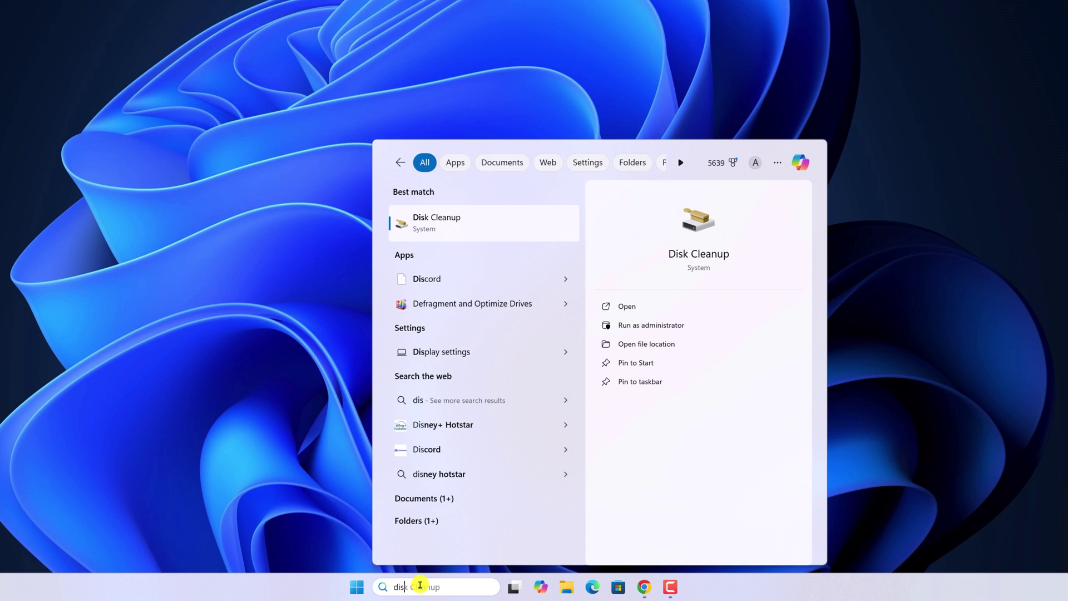
click(451, 219)
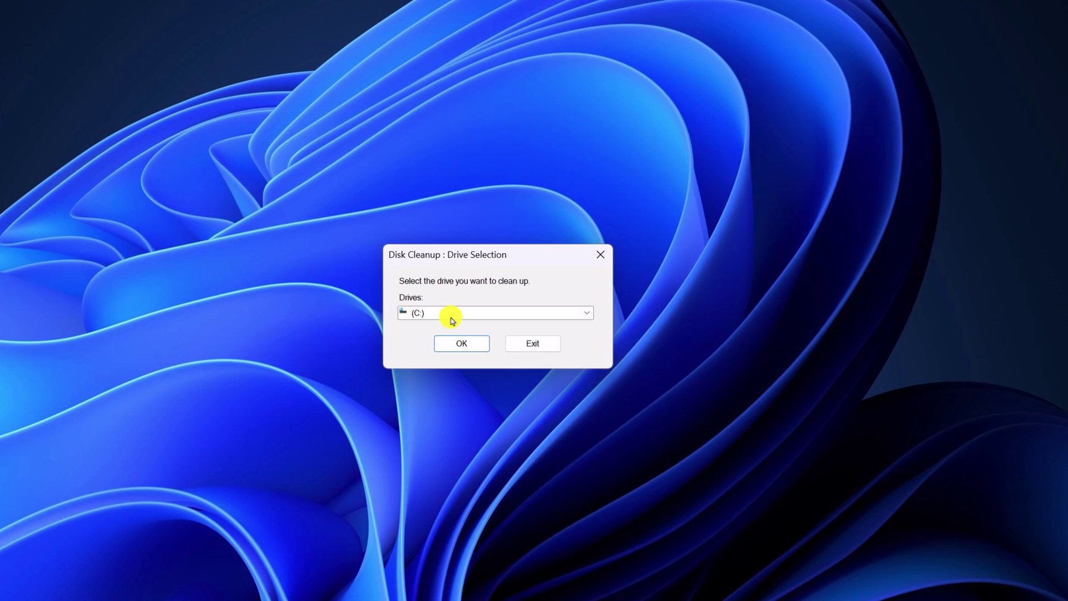
click(452, 315)
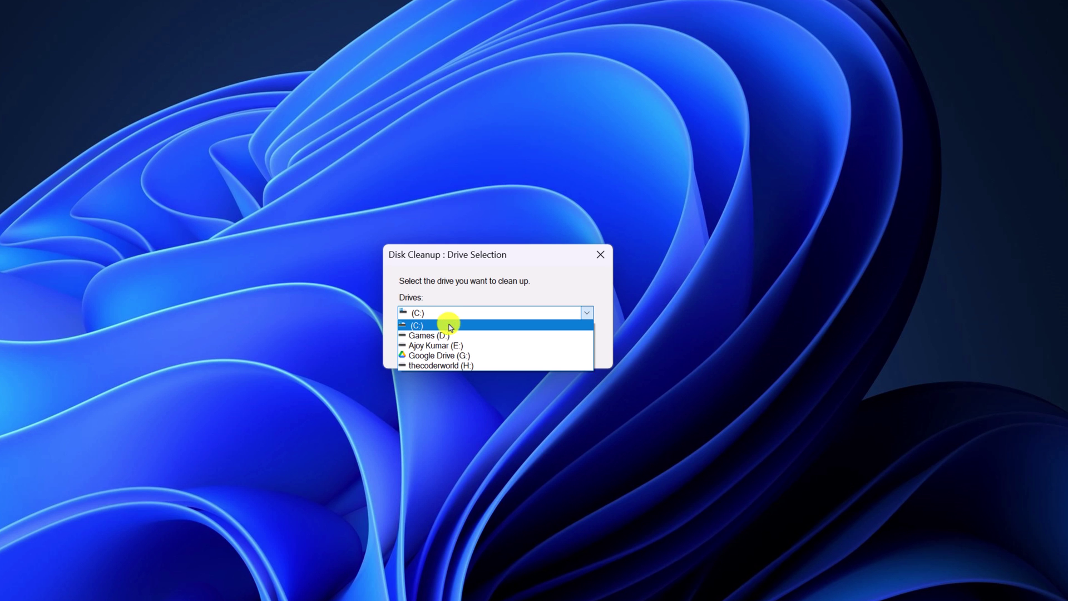
click(447, 324)
click(462, 345)
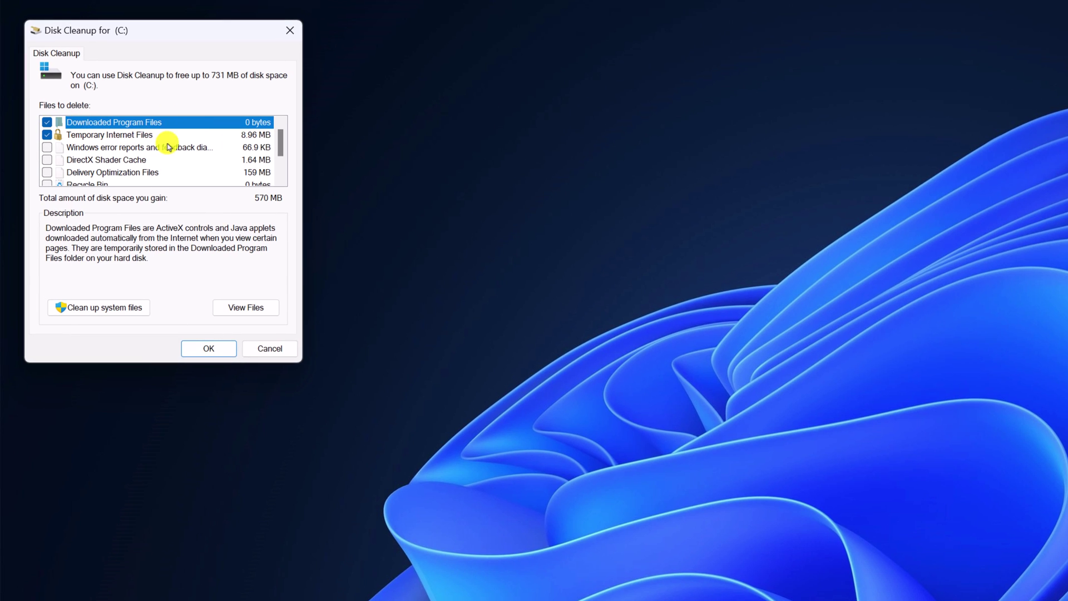
scroll(196, 140, down, 1)
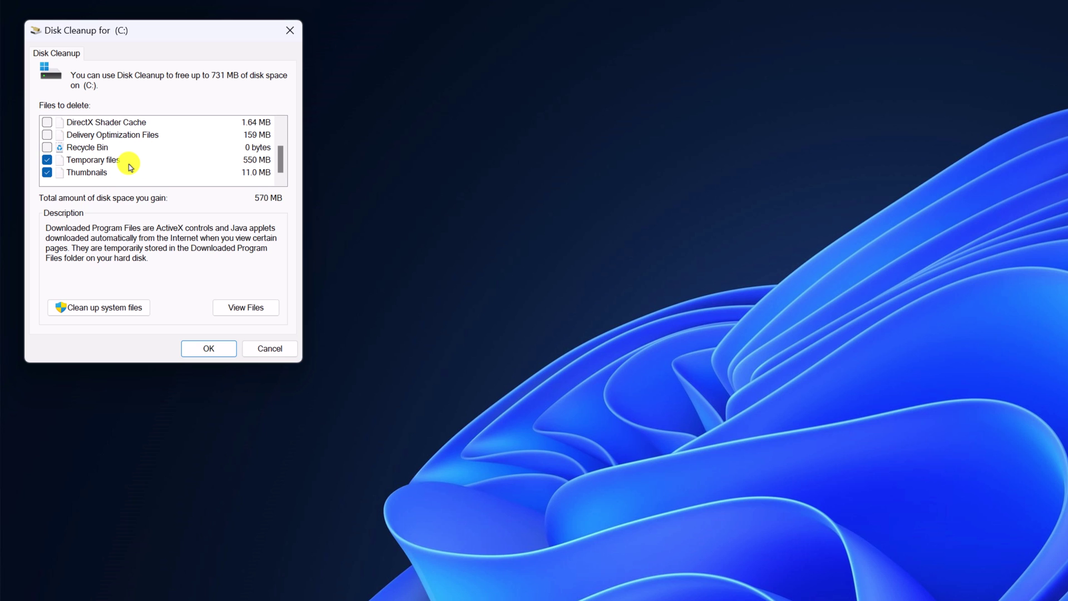
- Permanently delete the 570 MB of selected files on drive C:
click(207, 348)
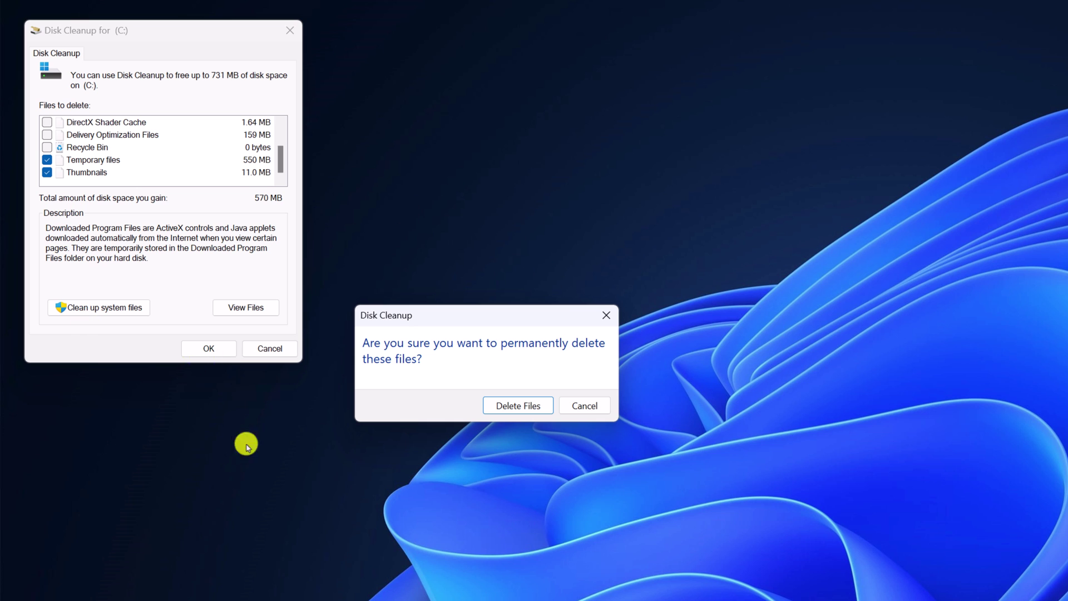
click(523, 408)
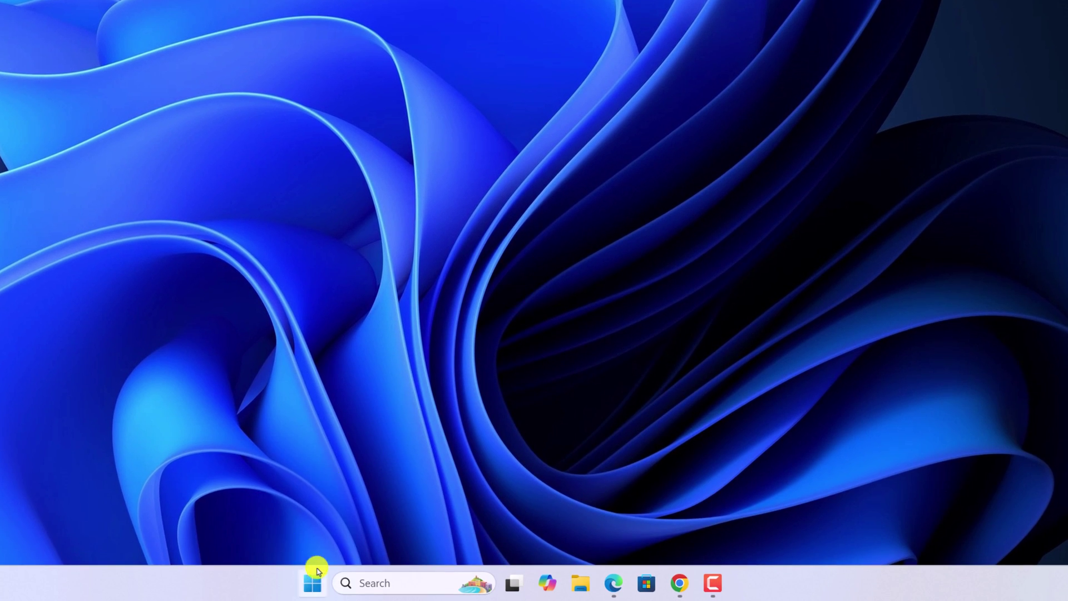
- Open Task Manager from the Start context menu, end Microsoft Edge, and close it
right_click(310, 584)
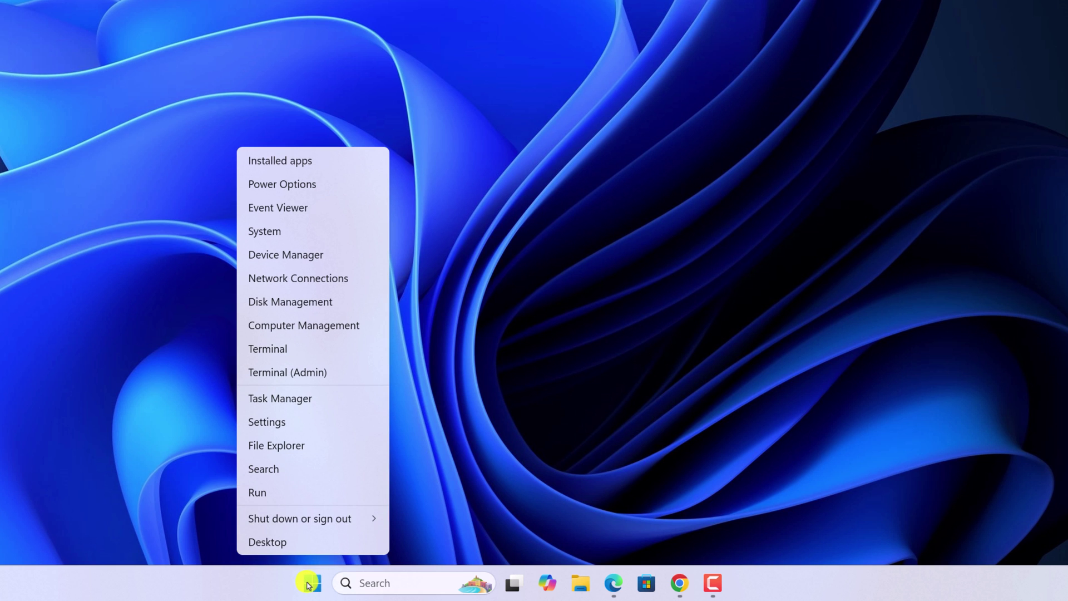
click(309, 407)
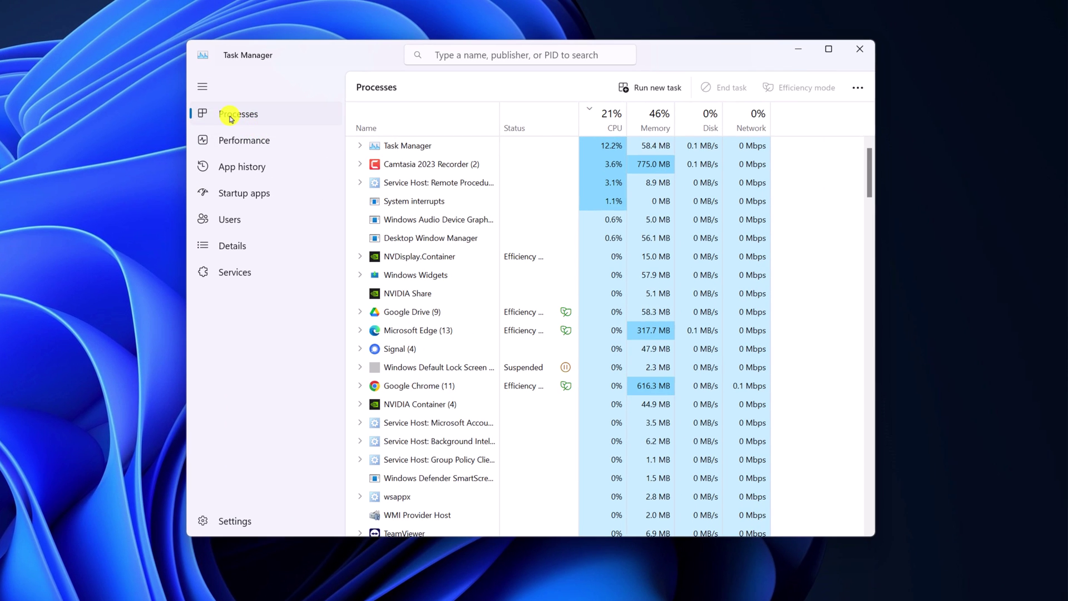
click(378, 426)
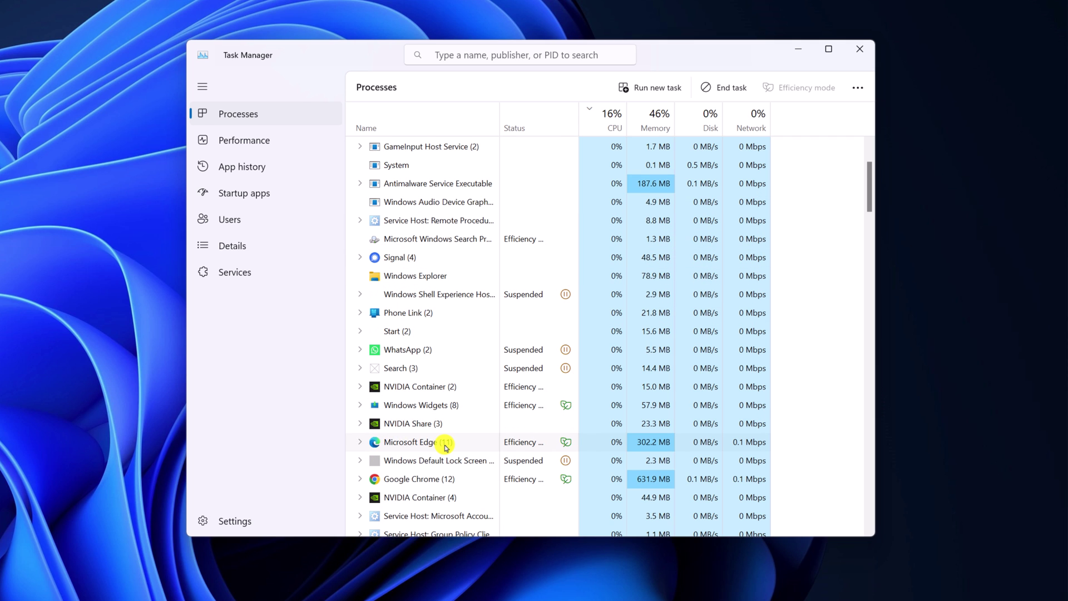
right_click(446, 447)
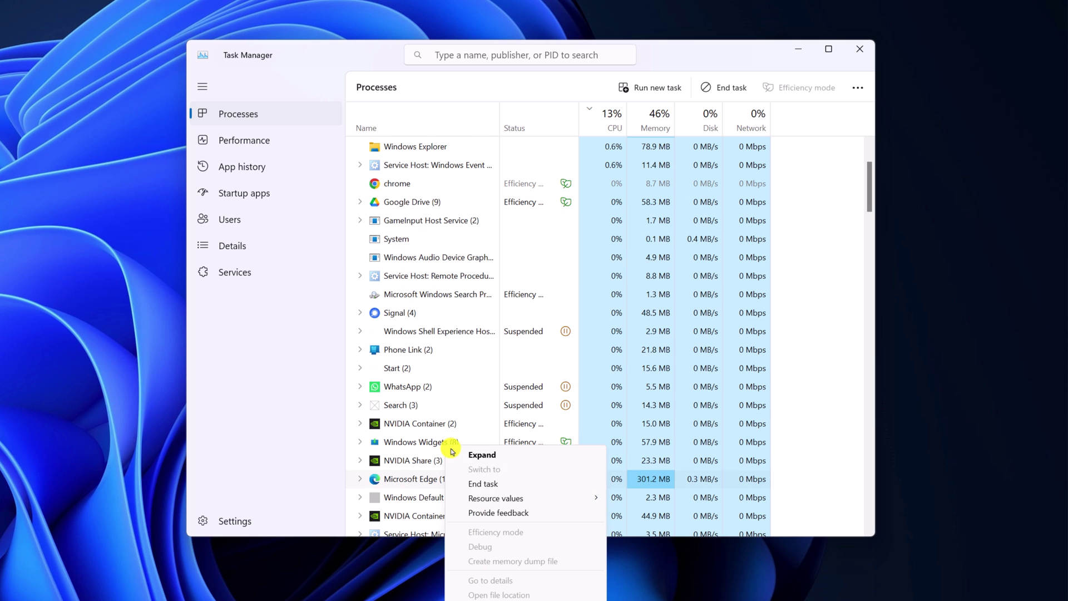
click(510, 487)
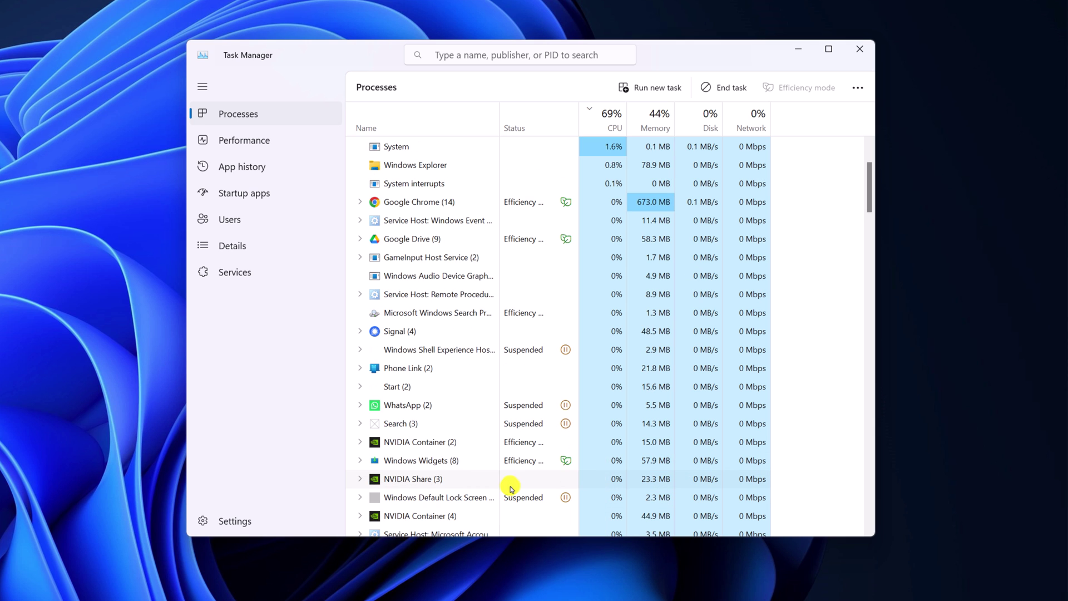
click(860, 49)
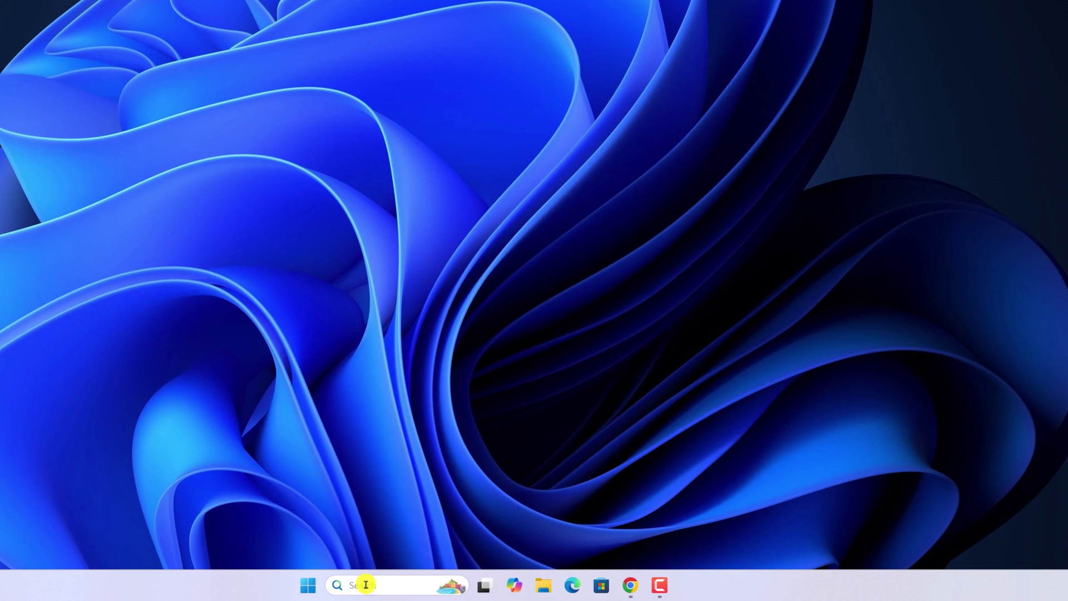
- Choose Modify for Microsoft Edge in Settings > Apps > Installed apps
click(365, 584)
text(settings)
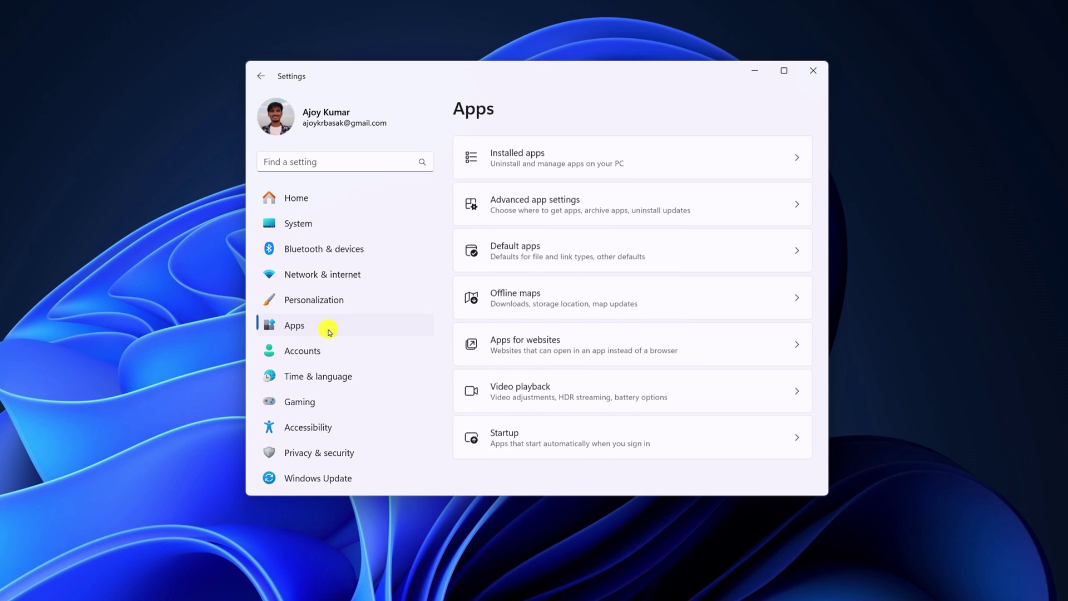
click(521, 164)
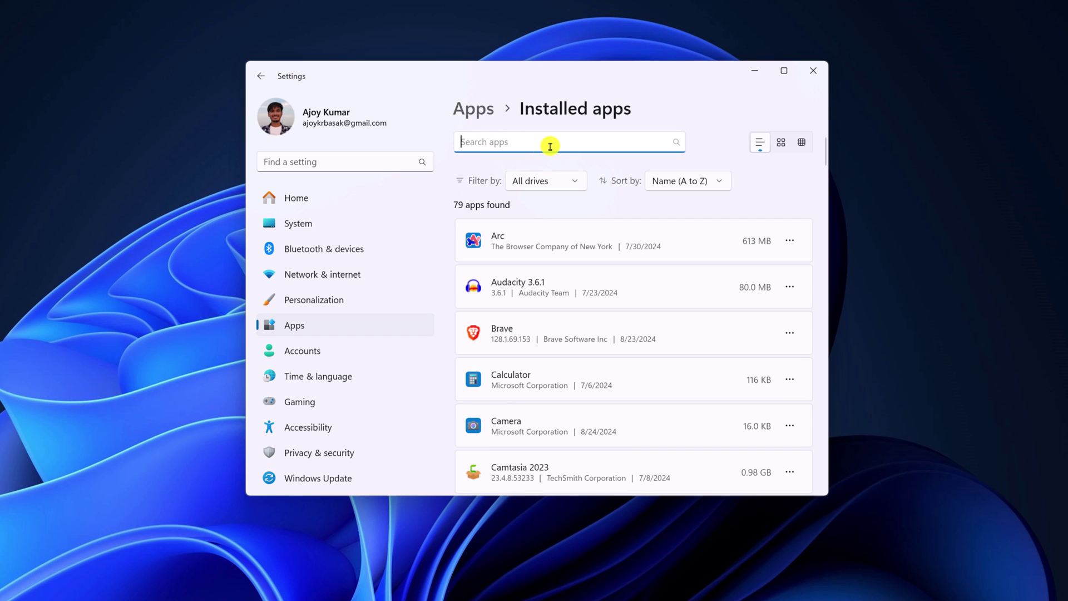
text(micro)
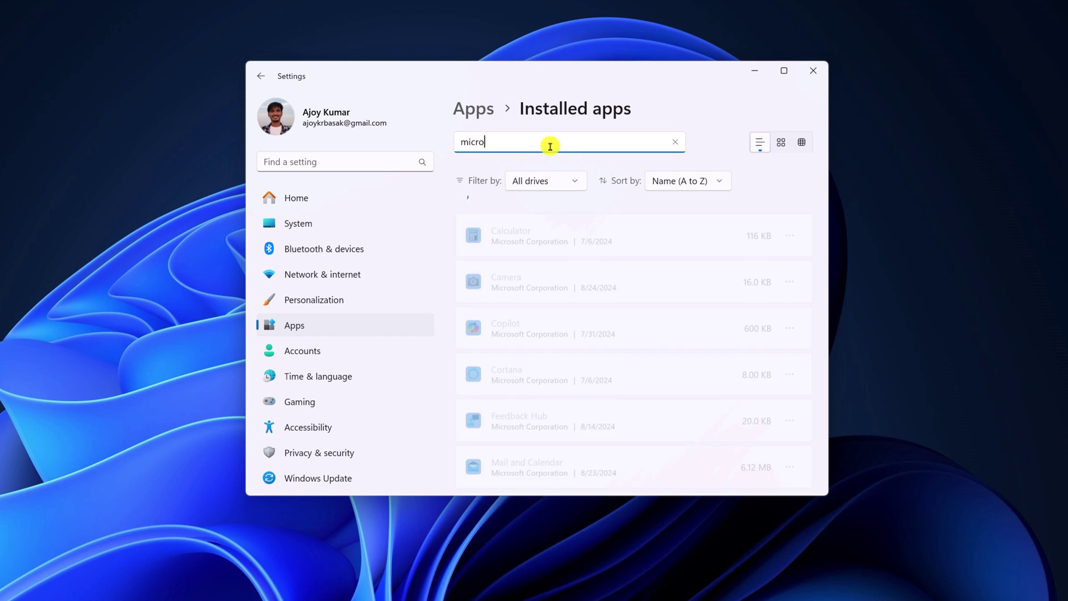
text(soft edge)
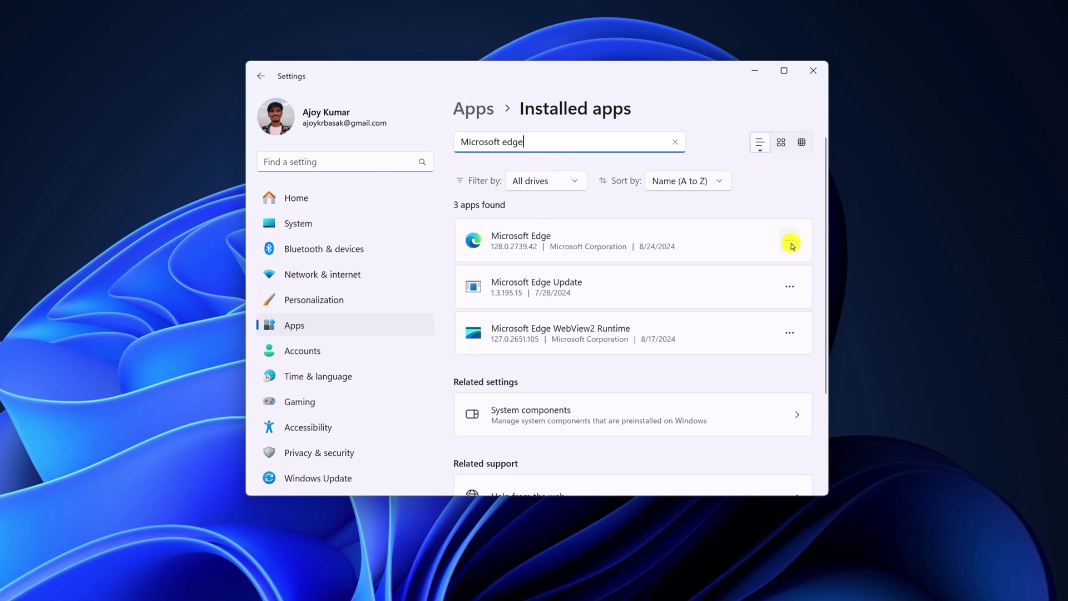
click(790, 243)
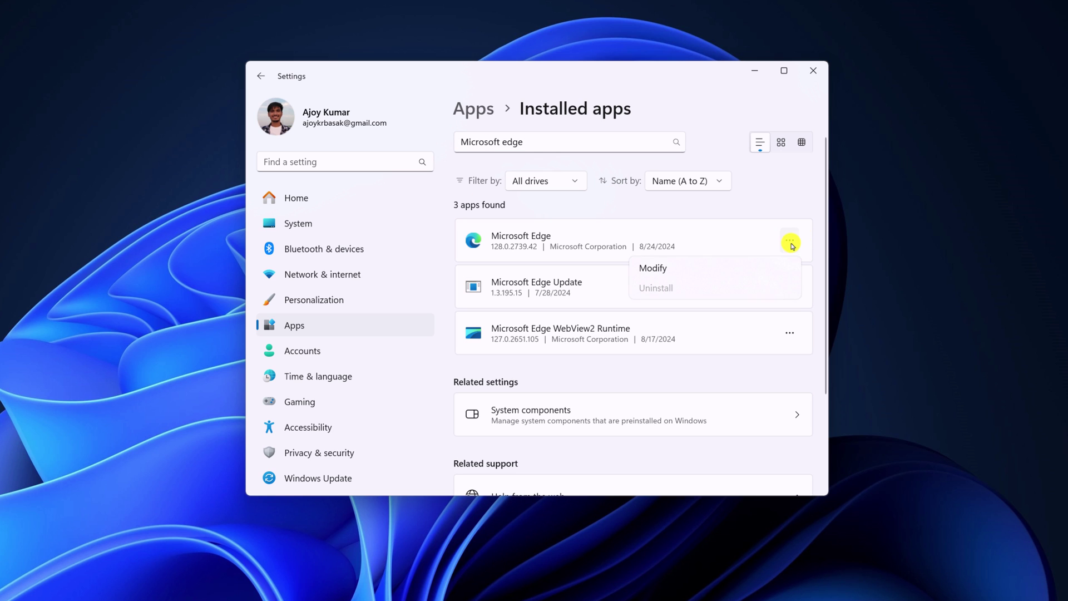
click(695, 271)
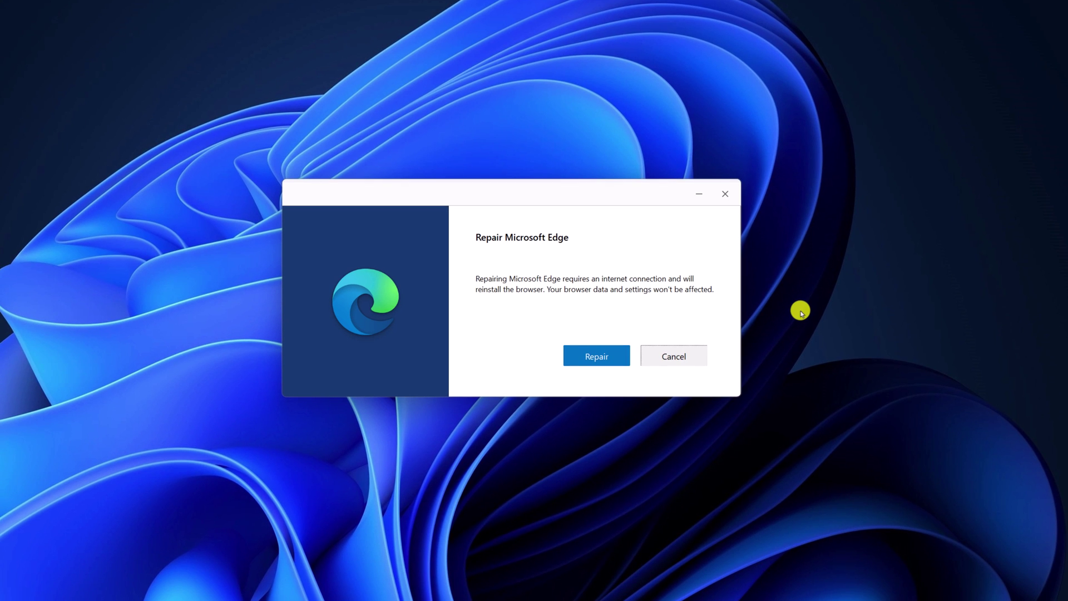
- Repair Microsoft Edge, reinstalling it while keeping browsing data and settings
click(602, 359)
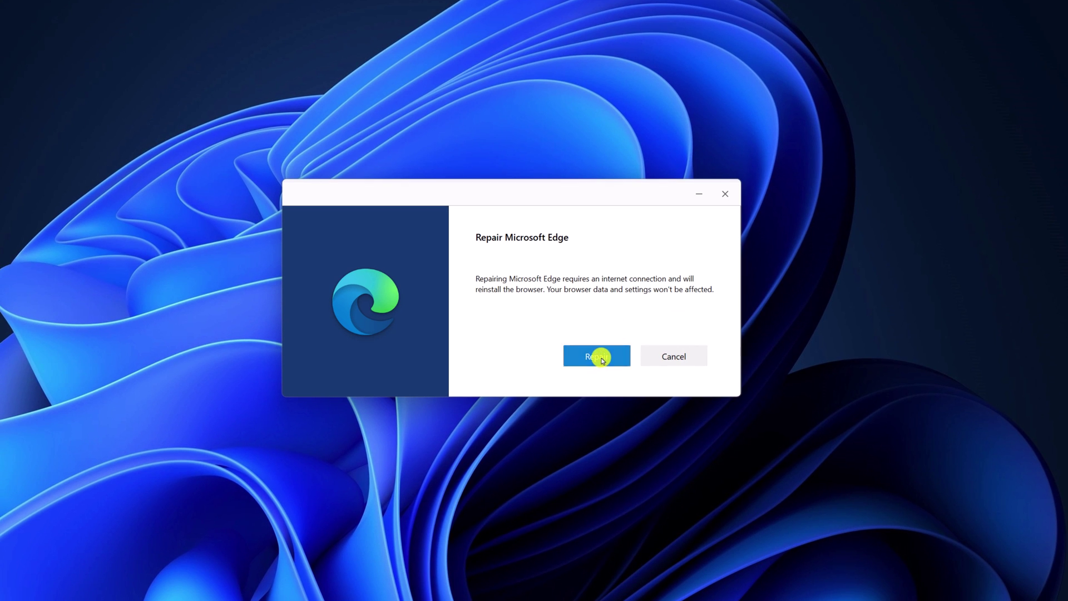